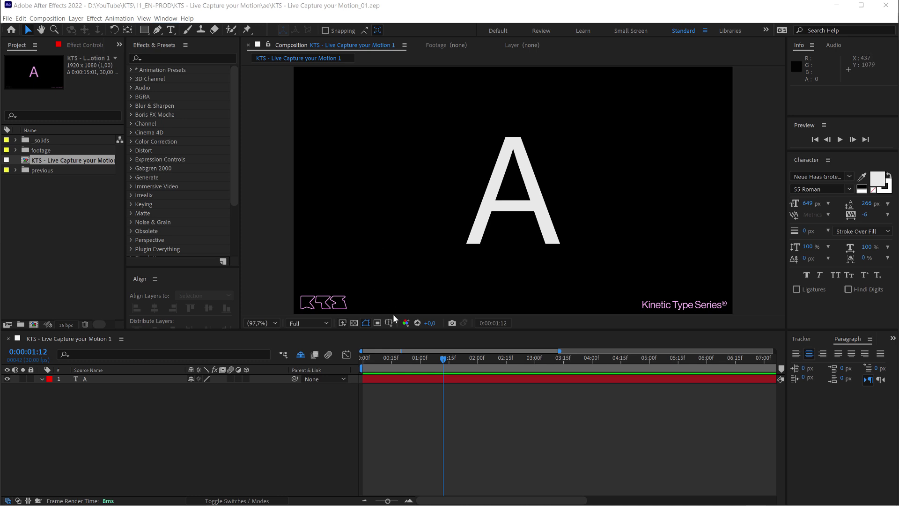
Activate the Puppet Position Pin tool over the letter A, briefly toggling to the Selection tool
left_click(246, 29)
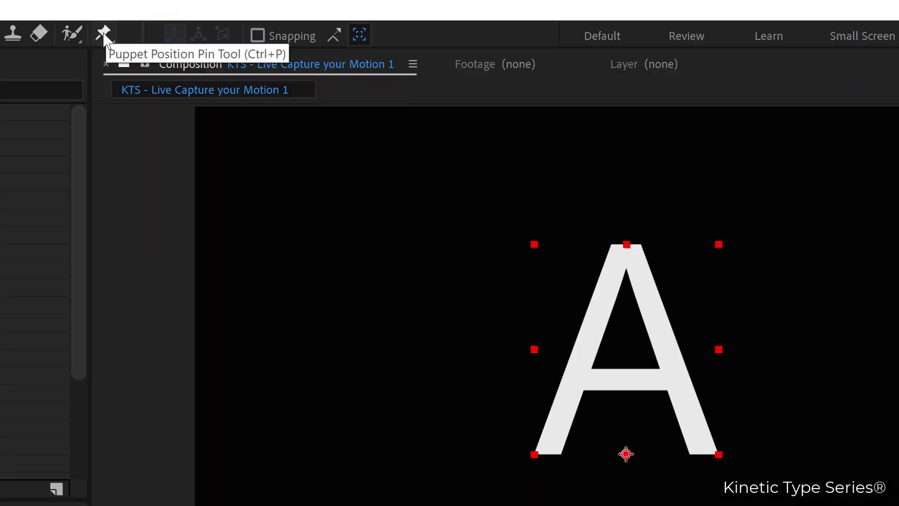
left_click(103, 35)
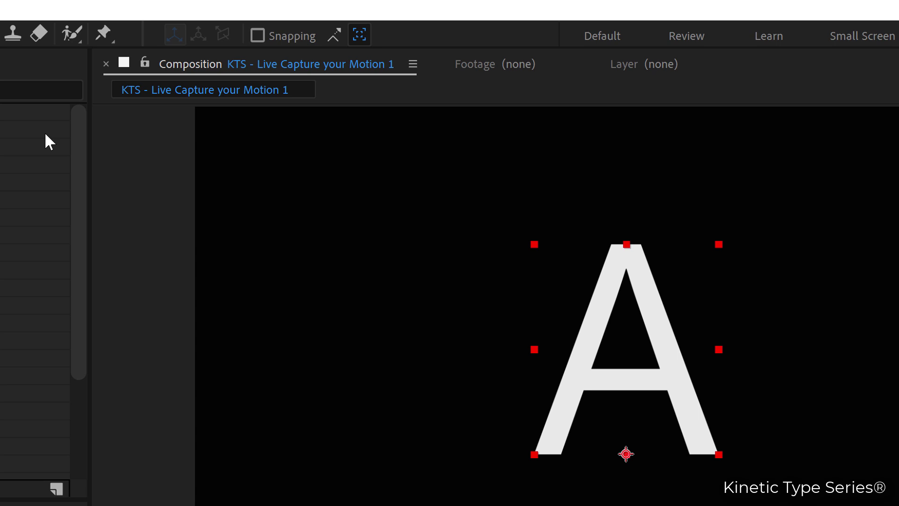
left_click(106, 38)
left_click(542, 419)
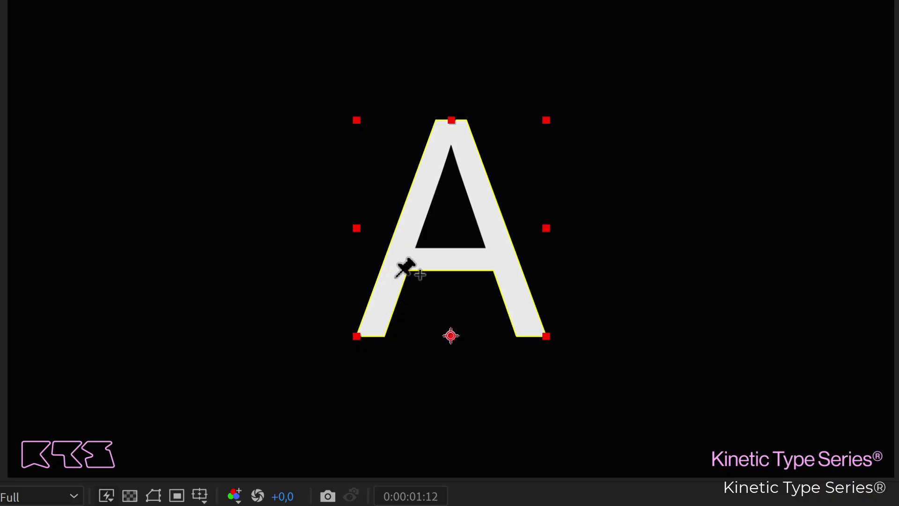
key("v")
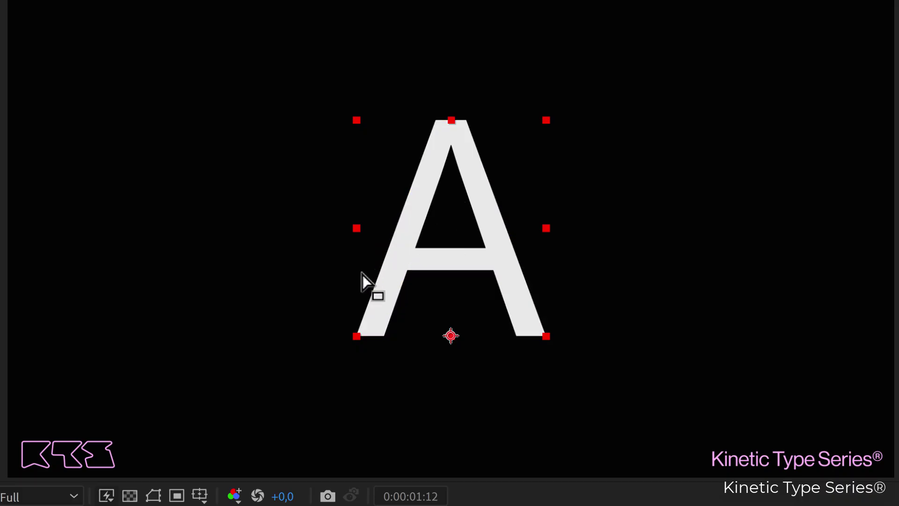
key("ctrl+p")
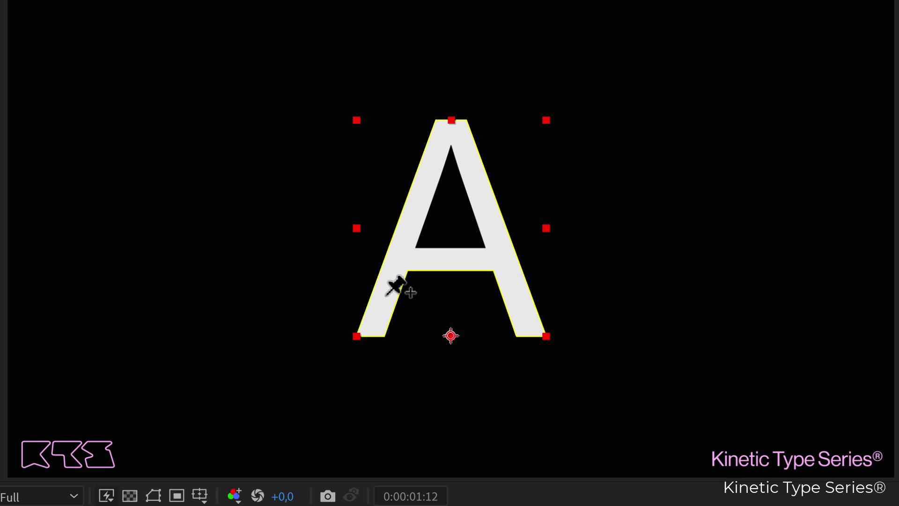
key("v")
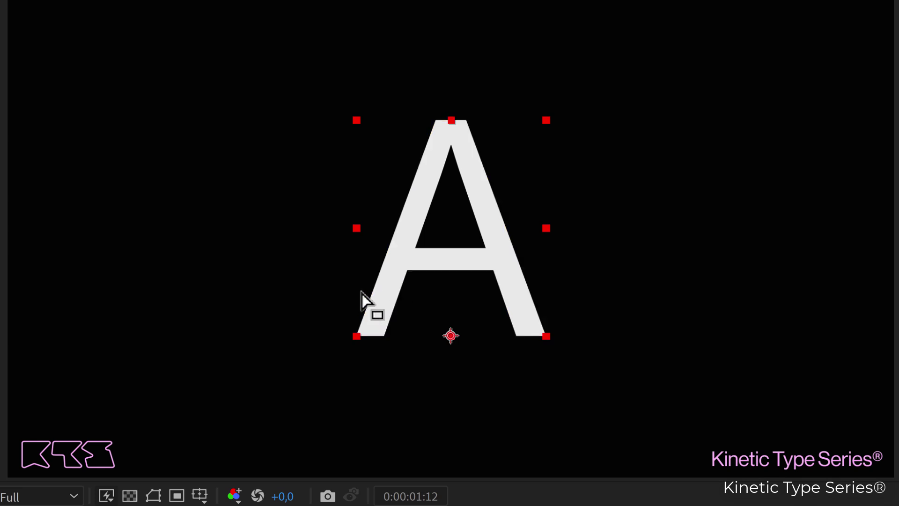
key("ctrl+p")
key("v")
key("ctrl+p")
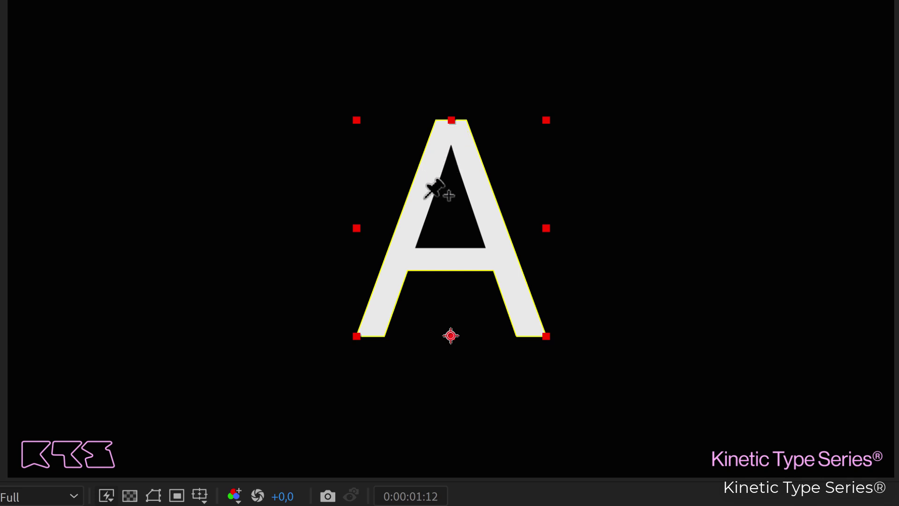
Place the first puppet pin on the A's lower-left foot, then select the Puppet effect
left_click(377, 320)
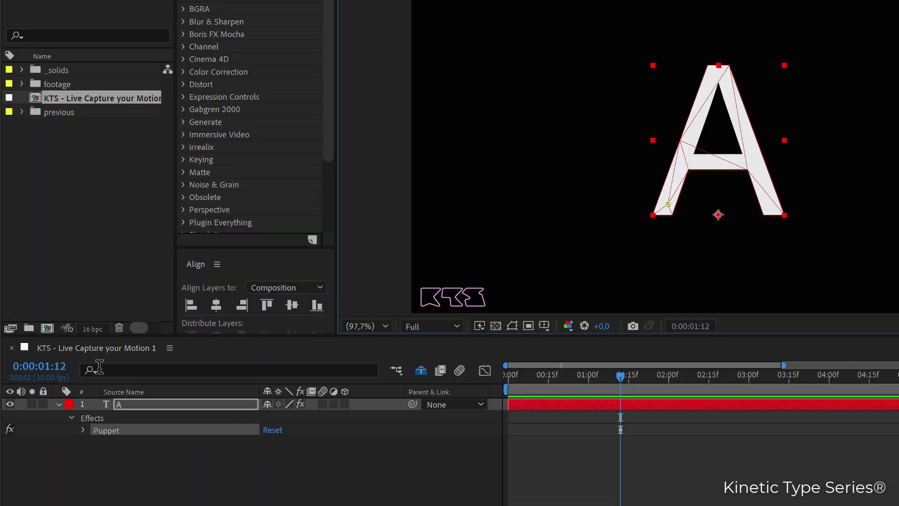
left_click(114, 457)
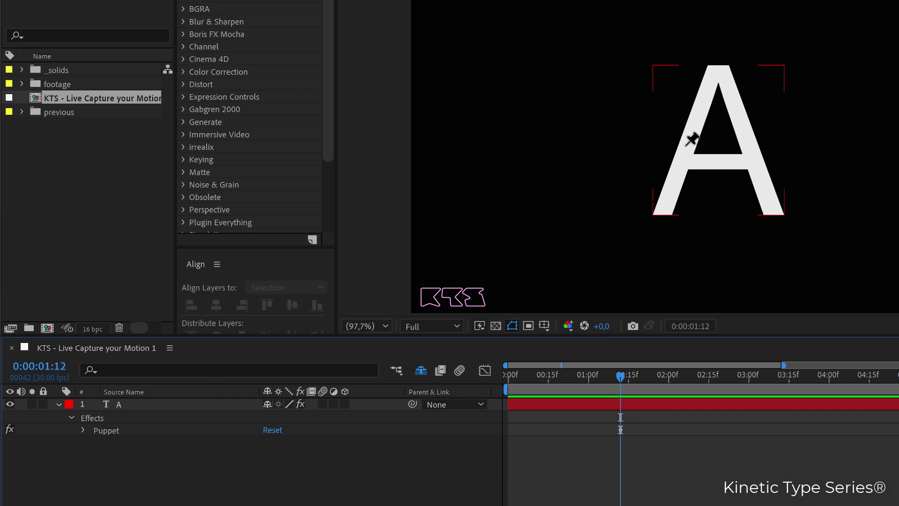
left_click(101, 428)
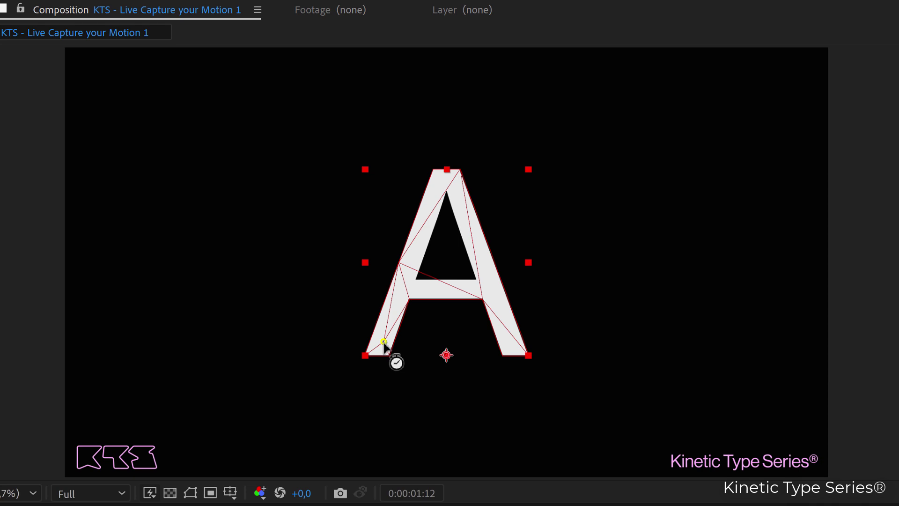
Live-record a freehand motion for Puppet Pin 1, then reveal and scrub its Position keyframes
mouse_move(383, 344)
left_mouse_down()
mouse_move(411, 346)
mouse_move(455, 323)
mouse_move(463, 274)
mouse_move(408, 253)
mouse_move(371, 264)
mouse_move(330, 306)
mouse_move(275, 341)
mouse_move(233, 305)
mouse_move(246, 256)
mouse_move(282, 251)
mouse_move(378, 336)
mouse_move(469, 320)
mouse_move(312, 319)
mouse_move(400, 261)
mouse_move(545, 257)
mouse_move(329, 352)
mouse_move(303, 289)
mouse_move(424, 354)
mouse_move(446, 355)
left_mouse_up()
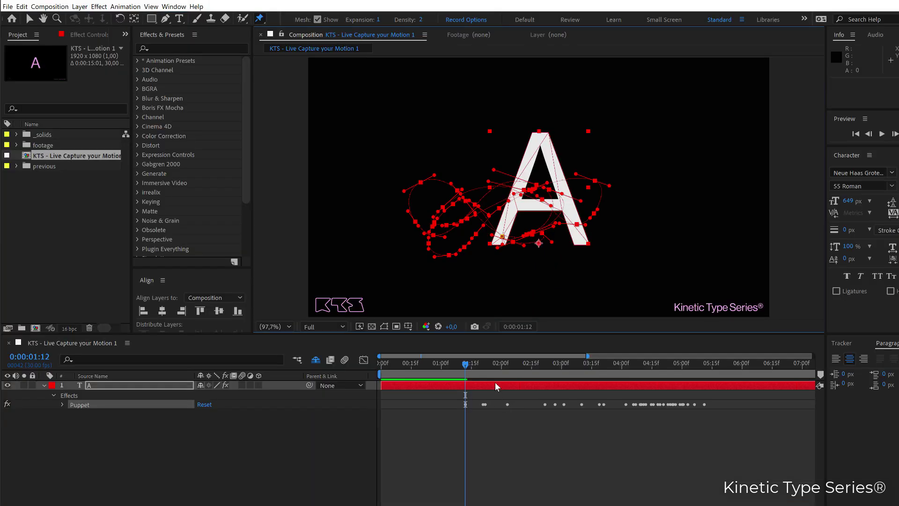
key("u")
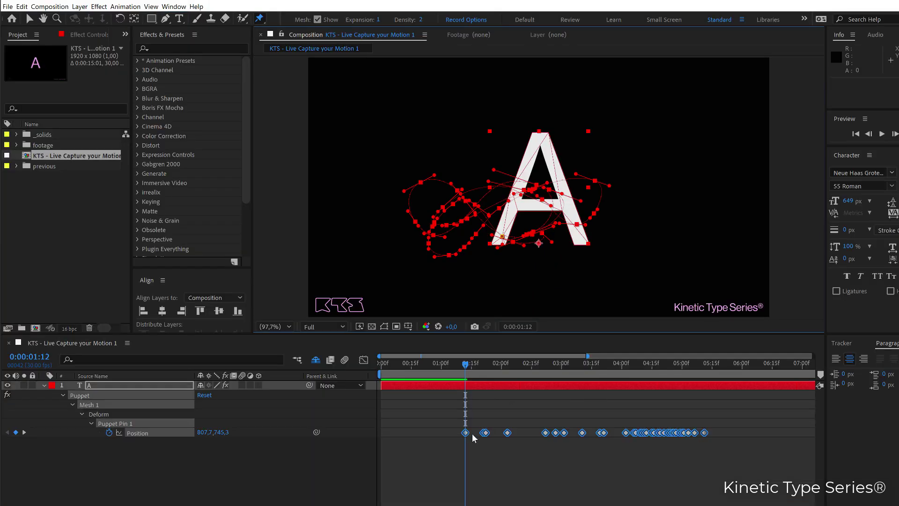
left_click_drag(470, 366, 459, 406)
Start the work area at the current time, preview it, then extend it back to the start
key("b")
key("space")
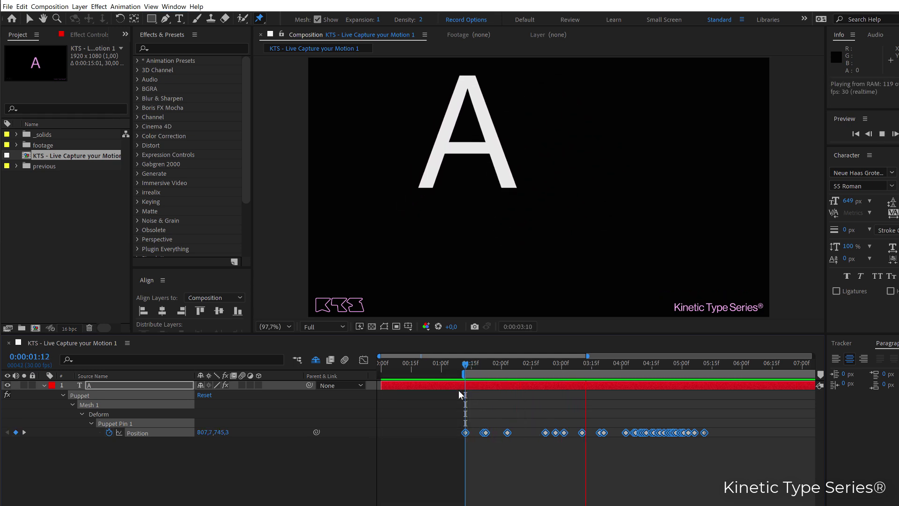
key("space")
left_click_drag(463, 374, 352, 380)
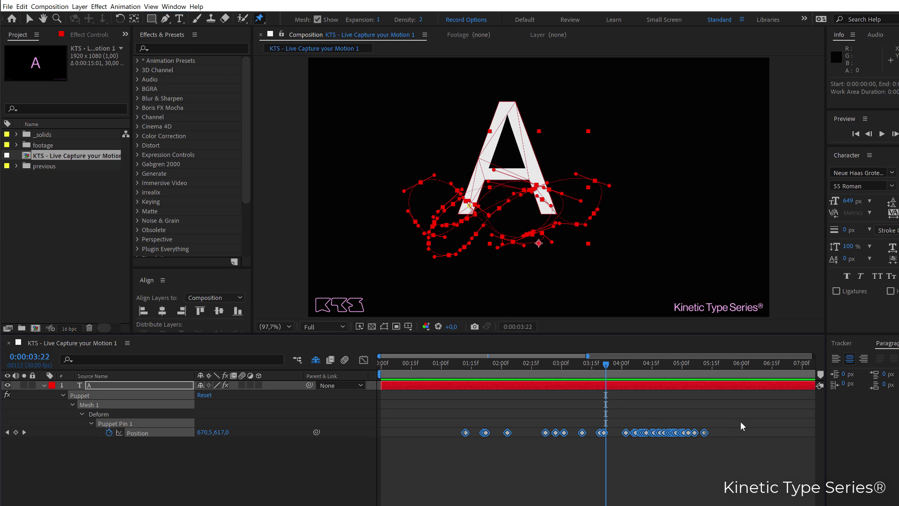
Move the recorded Position keyframes earlier and stretch them to span about six seconds
left_click_drag(740, 420, 464, 428)
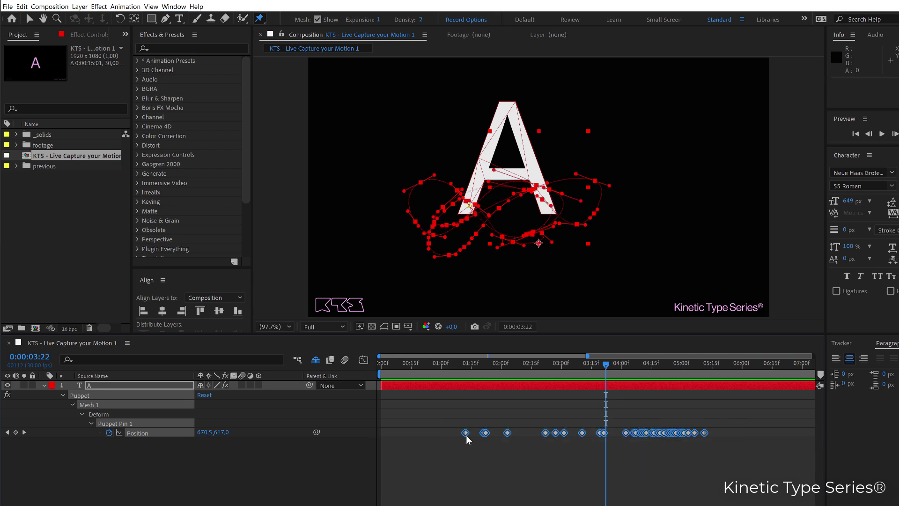
left_click_drag(774, 424, 460, 446)
left_click_drag(466, 437, 437, 441)
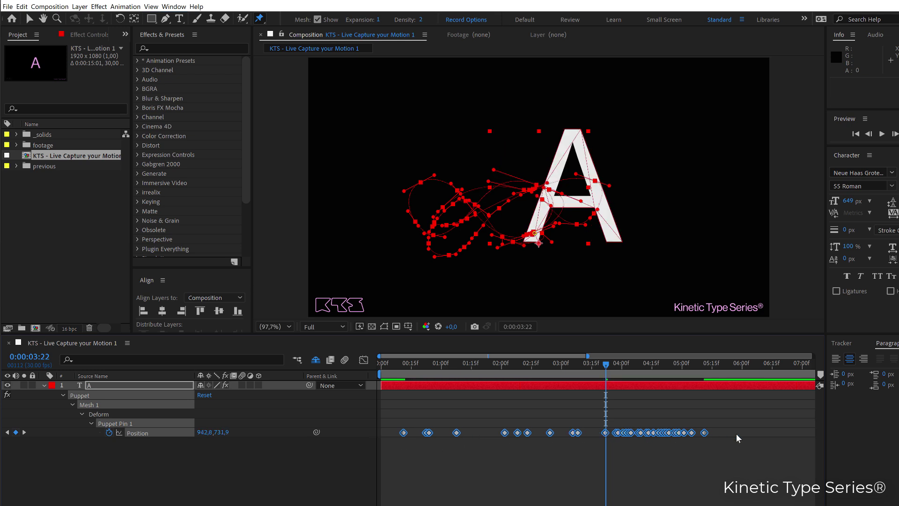
left_click_drag(706, 430, 728, 431)
left_click(595, 438)
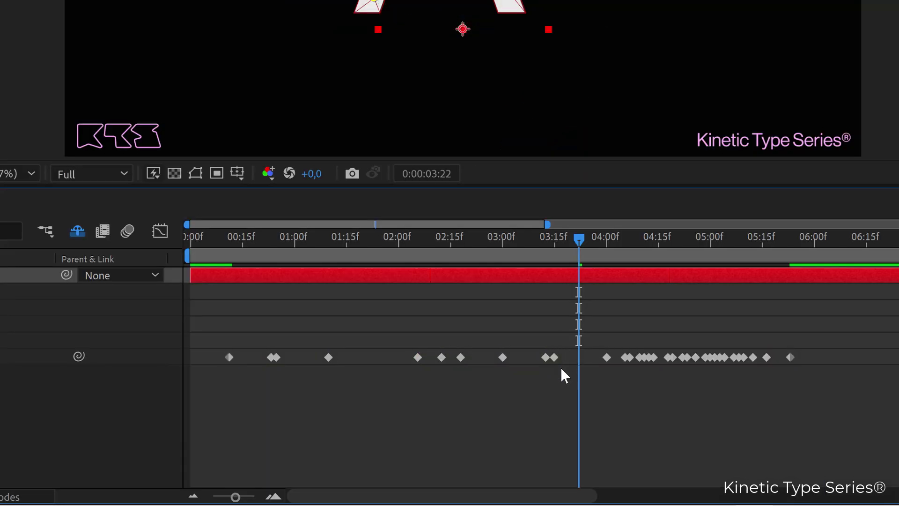
left_click(561, 357)
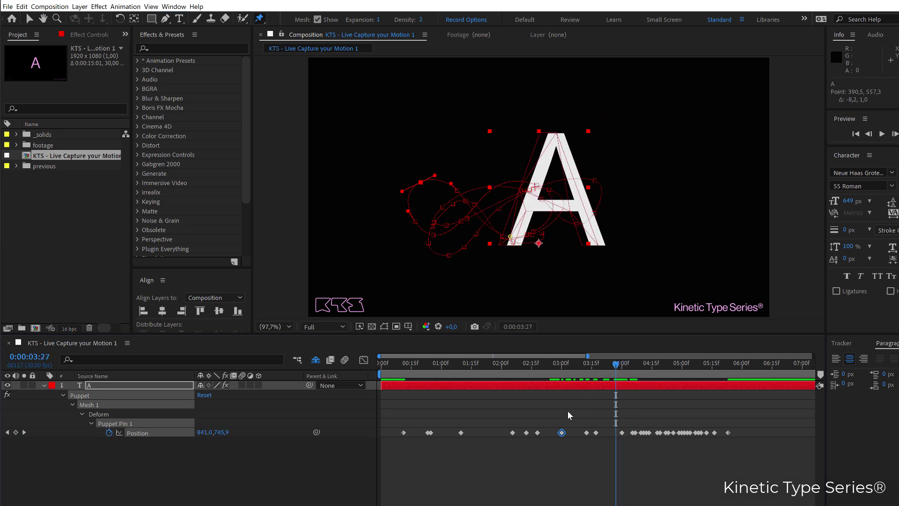
Undo the keyframe edits and the recorded pin, then preview the undeformed A
key("ctrl+z")
key("ctrl+z")
key("ctrl+z")
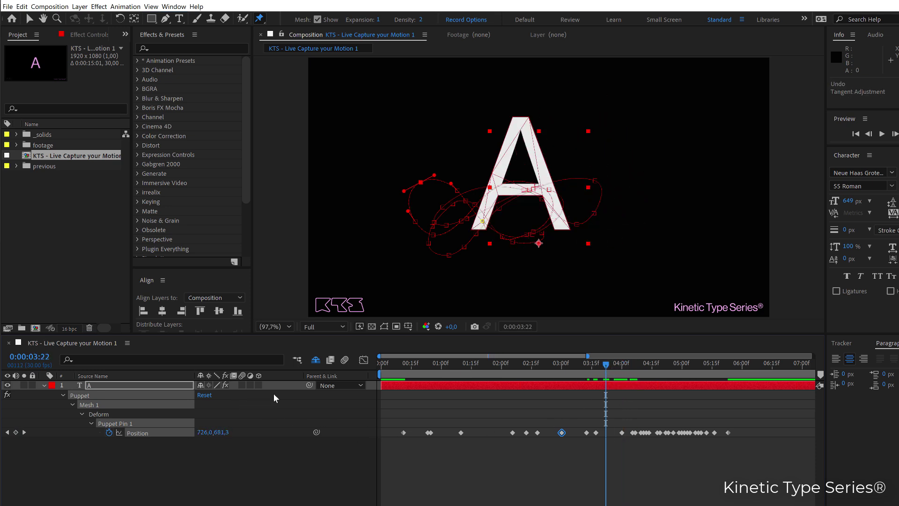
key("ctrl+z")
key("ctrl+z")
key("ctrl+z")
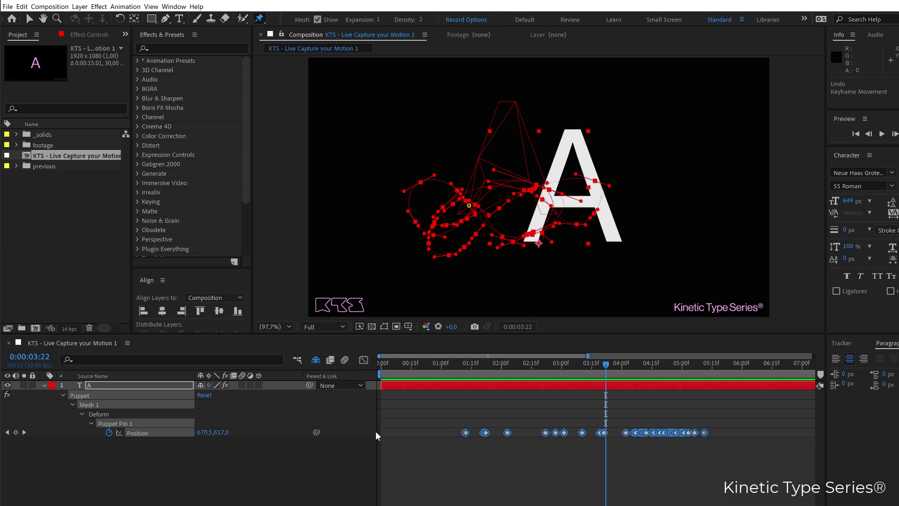
key("ctrl+z")
key("ctrl+z")
key("ctrl+z")
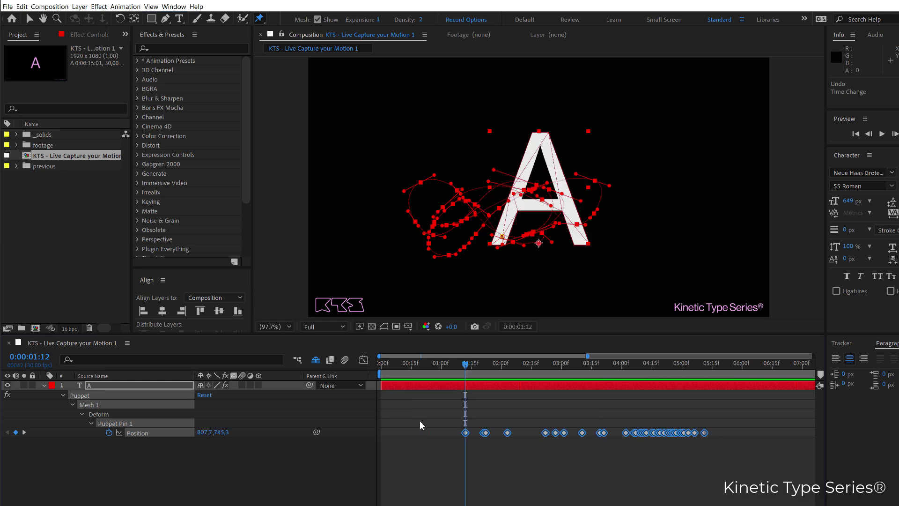
key("ctrl+z")
key("space")
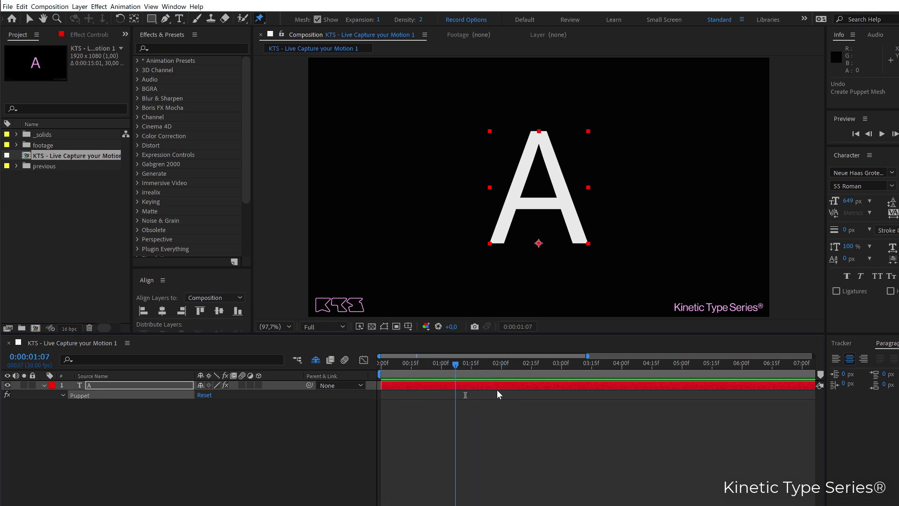
key("space")
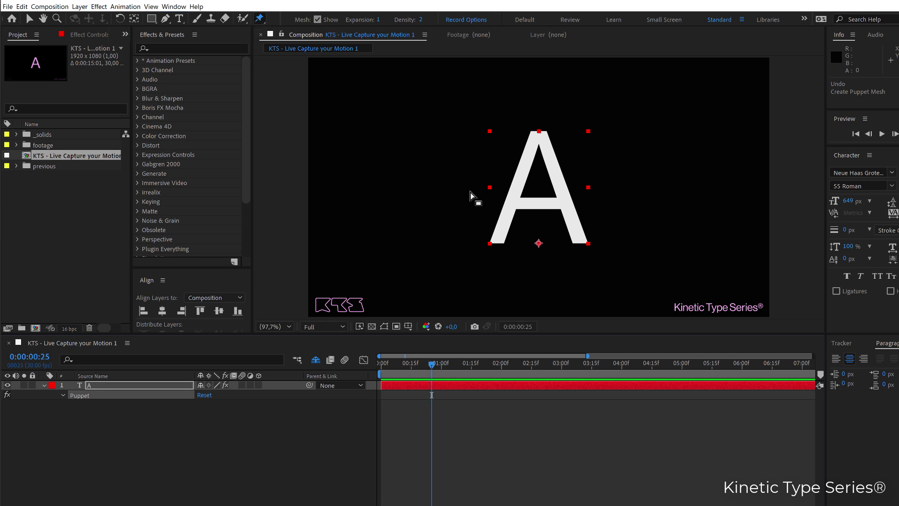
Pin the A's lower-left leg, expose Puppet Pin 1's Position, and live-record a sweeping motion
left_click(501, 233)
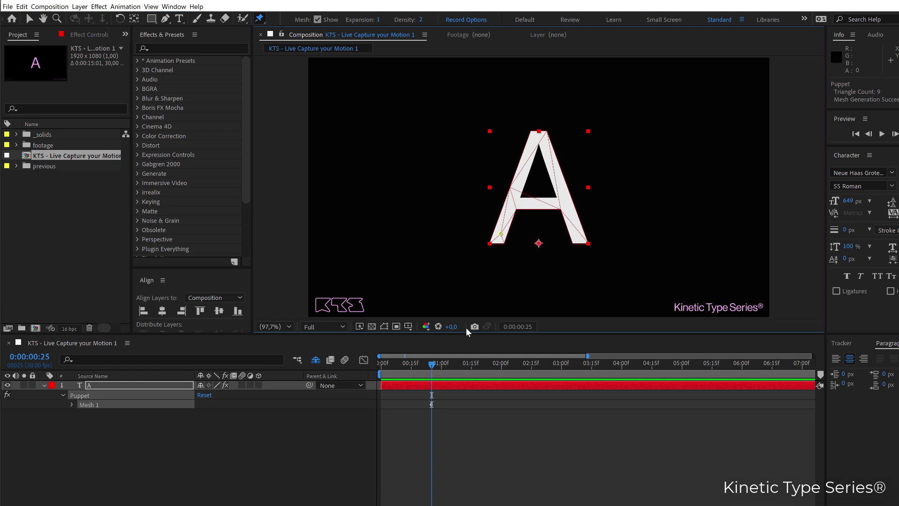
left_click(71, 405)
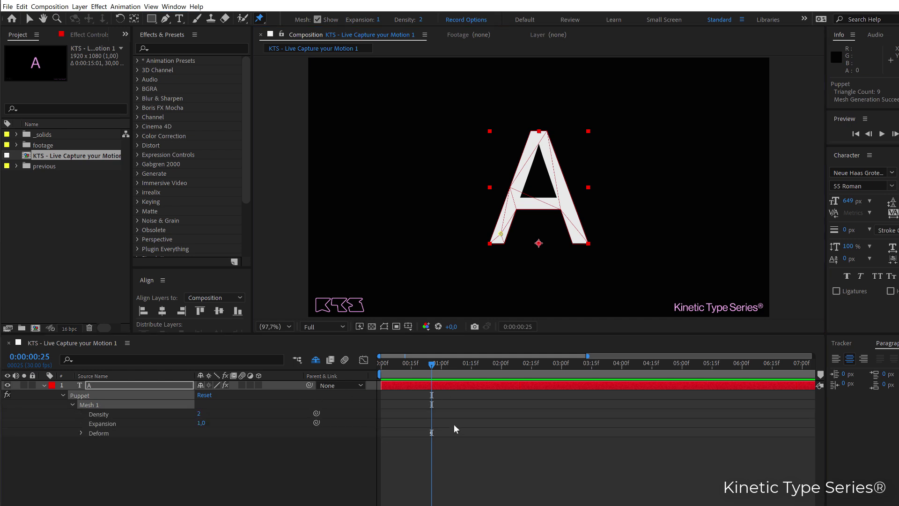
left_click(81, 433)
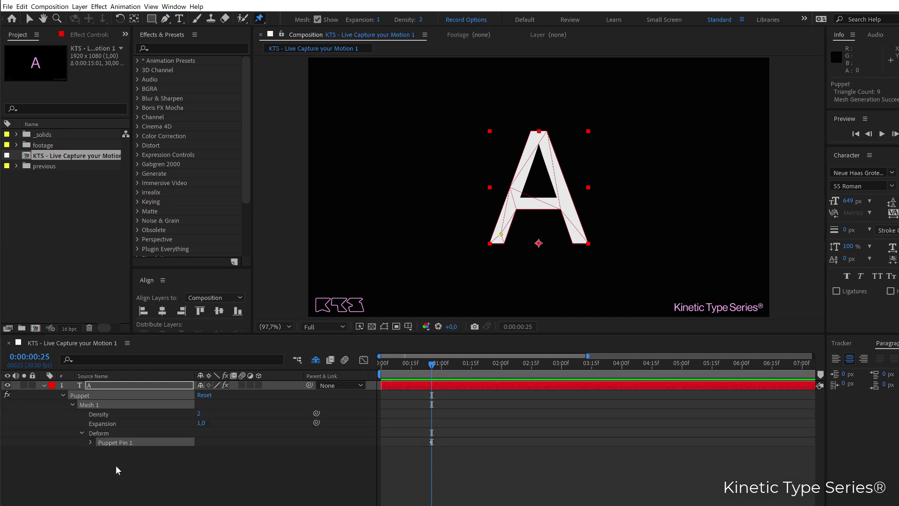
left_click(90, 443)
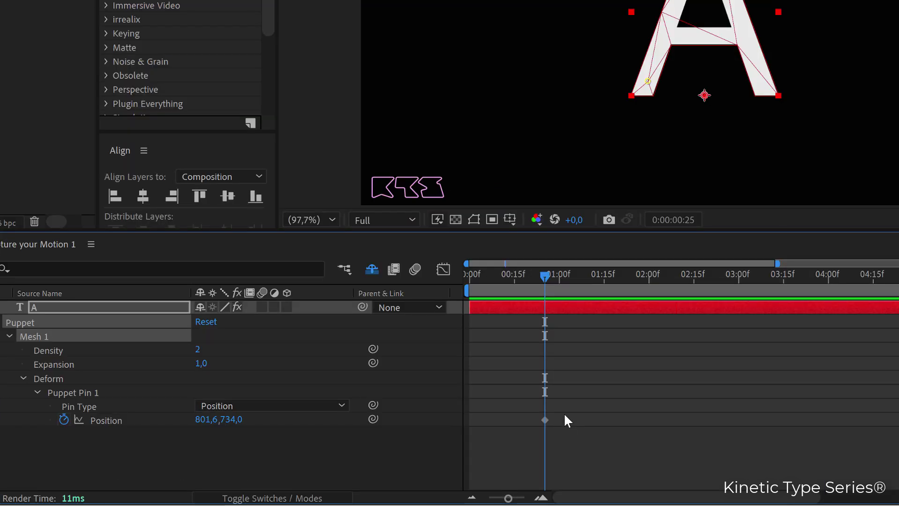
left_click(431, 461)
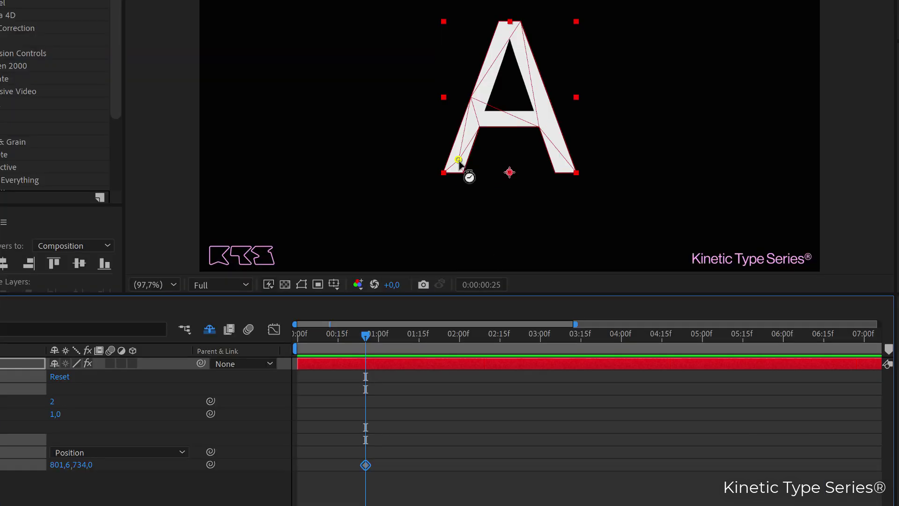
mouse_move(458, 160)
left_mouse_down()
mouse_move(400, 153)
mouse_move(437, 87)
mouse_move(473, 154)
mouse_move(554, 169)
mouse_move(558, 95)
mouse_move(445, 129)
mouse_move(348, 183)
mouse_move(407, 99)
mouse_move(497, 144)
mouse_move(571, 152)
mouse_move(569, 96)
mouse_move(491, 149)
mouse_move(401, 158)
mouse_move(417, 171)
left_mouse_up()
Undo the recorded pin motion, then delete Mesh 1 and the Puppet effect
key("space")
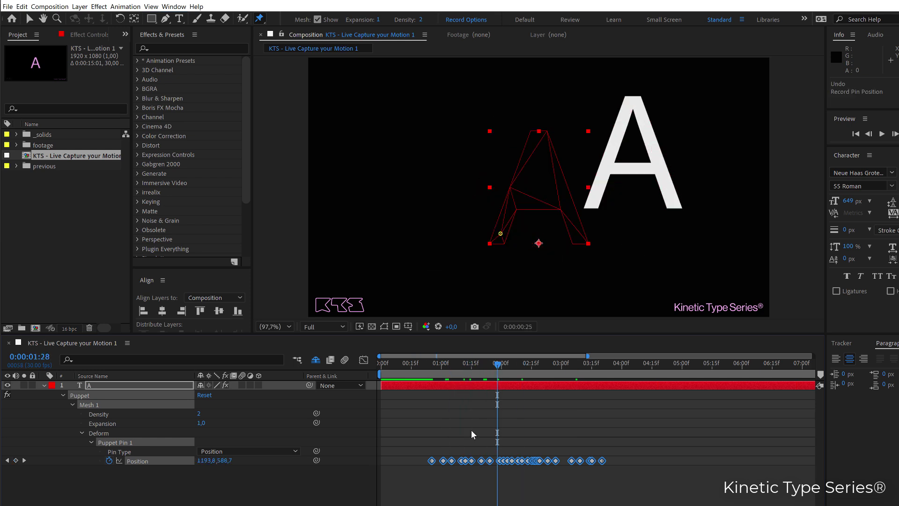
key("ctrl+z")
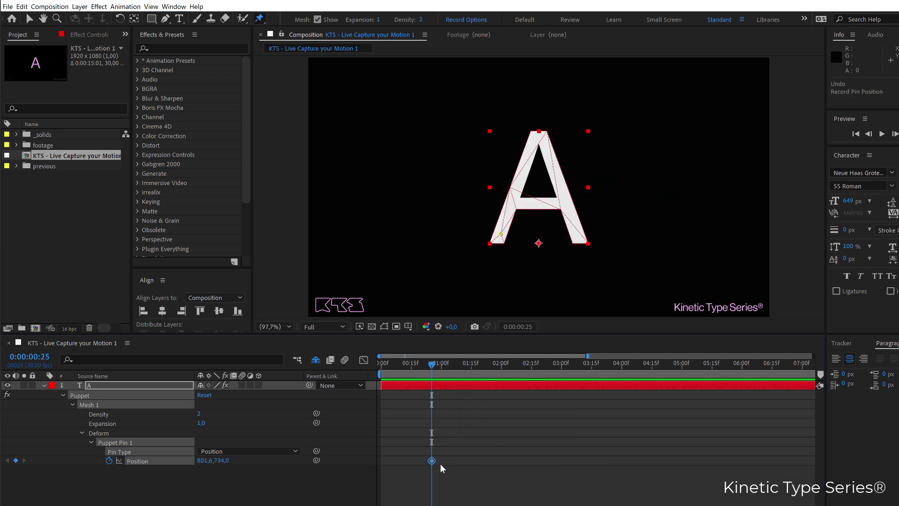
left_click(94, 475)
key("Delete")
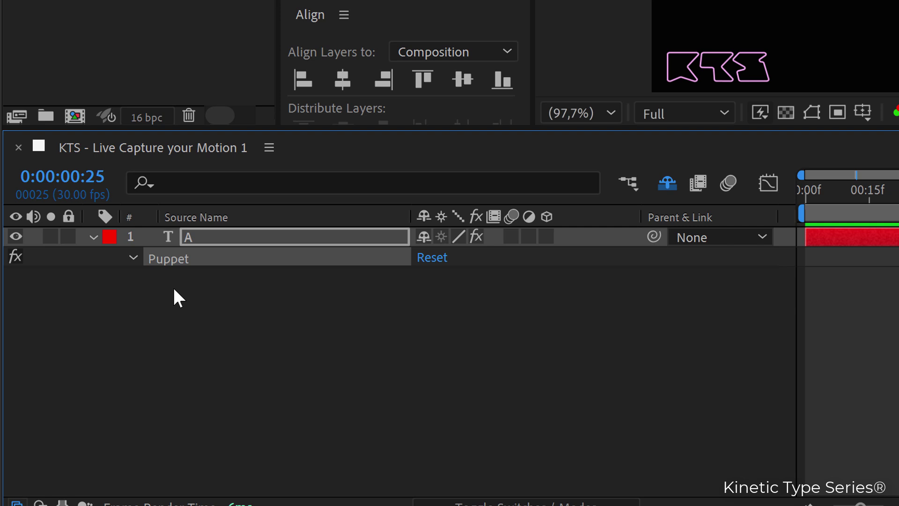
key("Delete")
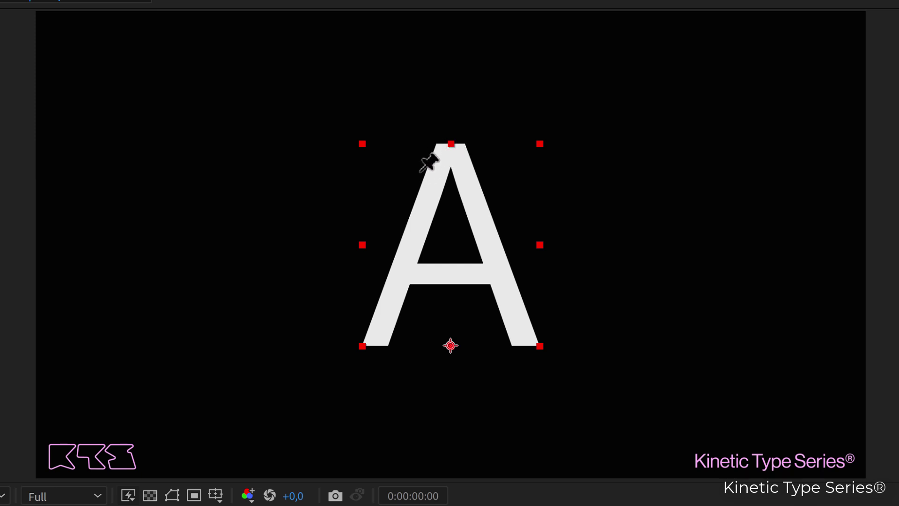
Pin the A's apex, delete its starting Position keyframe, and move the playhead to 02:00
left_click(441, 158)
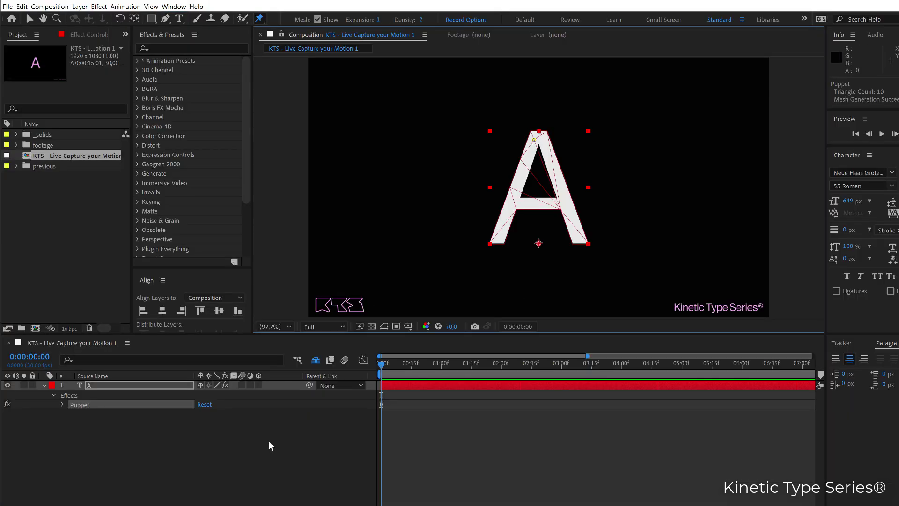
key("u")
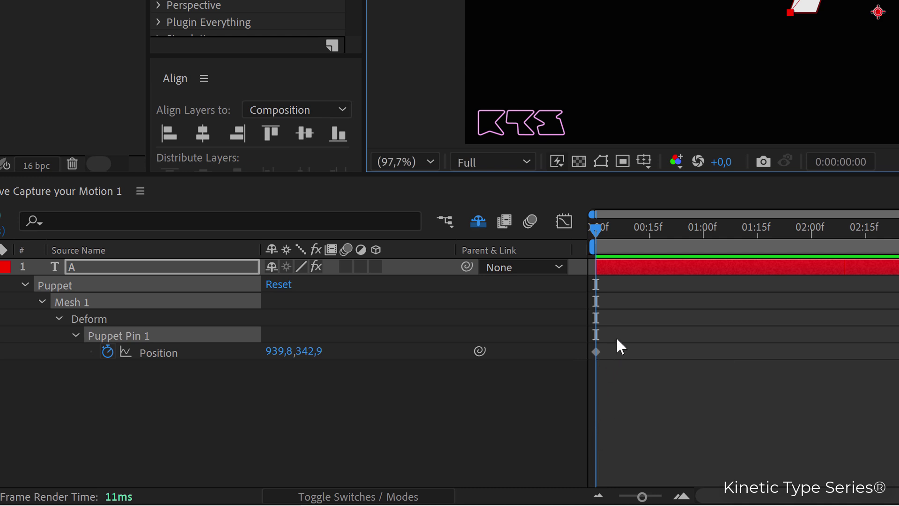
left_click_drag(616, 336, 588, 374)
key("Delete")
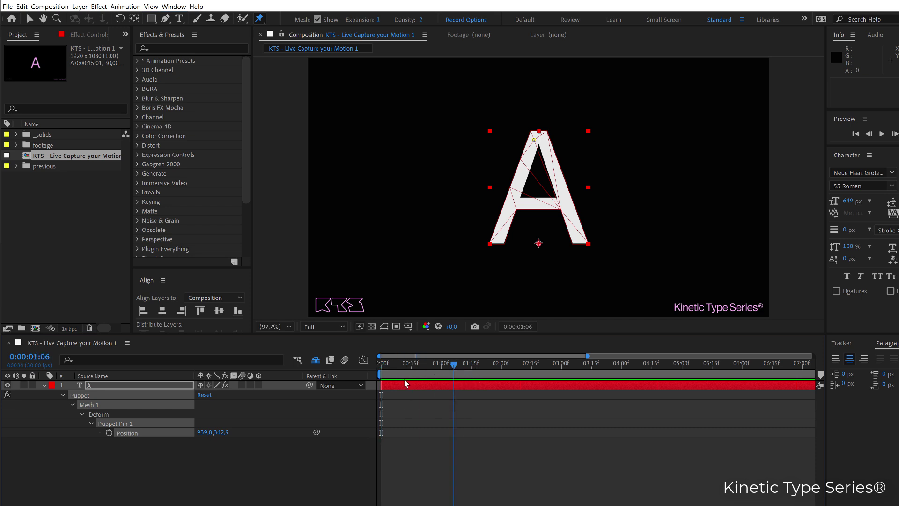
left_click_drag(427, 386, 500, 373)
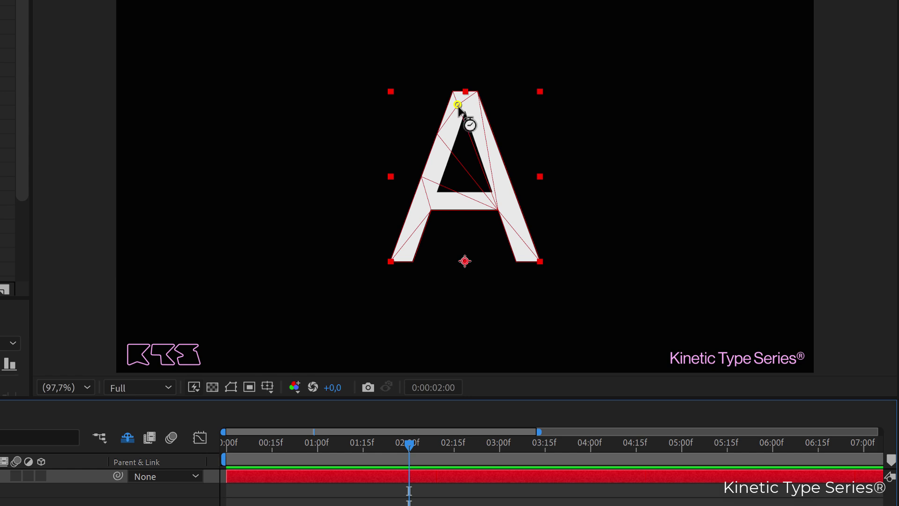
Live-record the apex pin swinging the A, then shift its keyframes toward the start
mouse_move(458, 104)
left_mouse_down()
mouse_move(439, 128)
mouse_move(352, 159)
mouse_move(319, 137)
mouse_move(341, 103)
mouse_move(526, 113)
mouse_move(431, 123)
mouse_move(537, 88)
mouse_move(341, 147)
mouse_move(359, 148)
mouse_move(660, 37)
mouse_move(695, 75)
mouse_move(635, 184)
mouse_move(444, 157)
mouse_move(339, 120)
mouse_move(329, 176)
mouse_move(449, 163)
mouse_move(504, 102)
mouse_move(509, 140)
left_mouse_up()
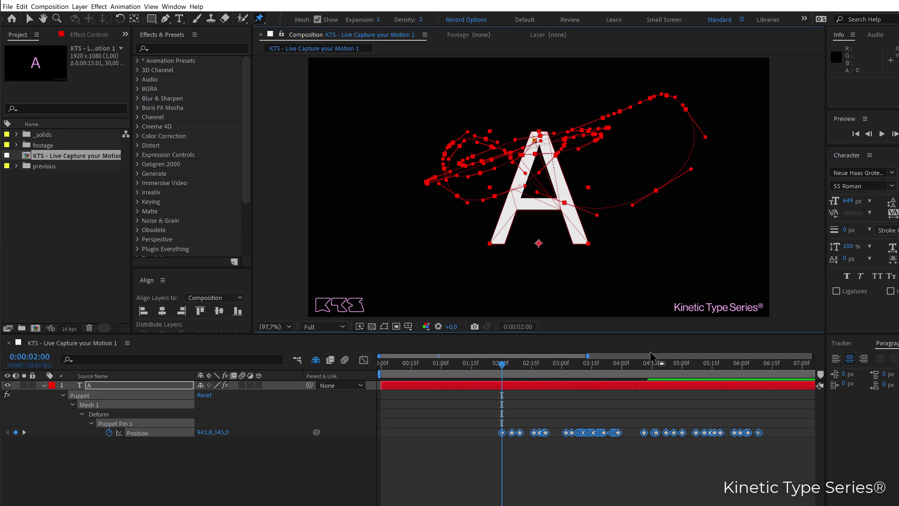
left_click_drag(503, 436, 394, 434)
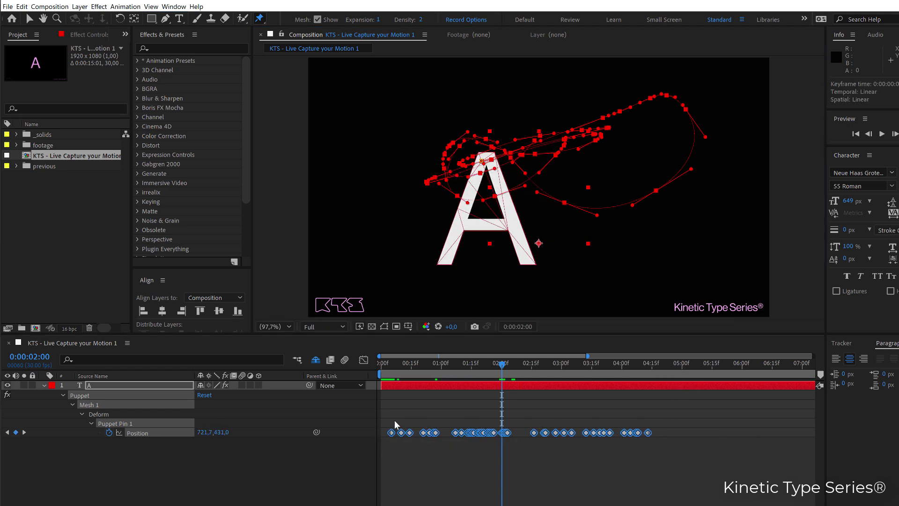
Paste the first Position keyframe at 04:26, end the work area there, and preview the loop
left_click(394, 420)
left_click(391, 432)
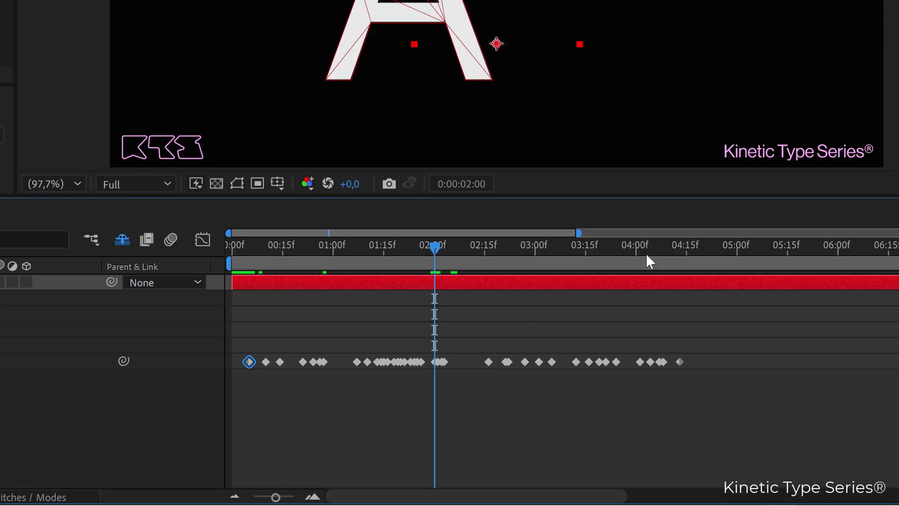
left_click_drag(711, 251, 723, 251)
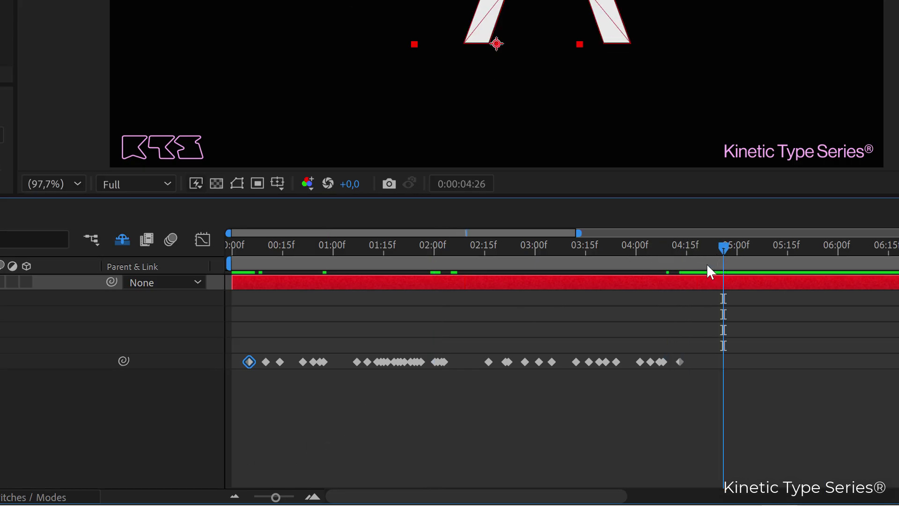
key("ctrl+v")
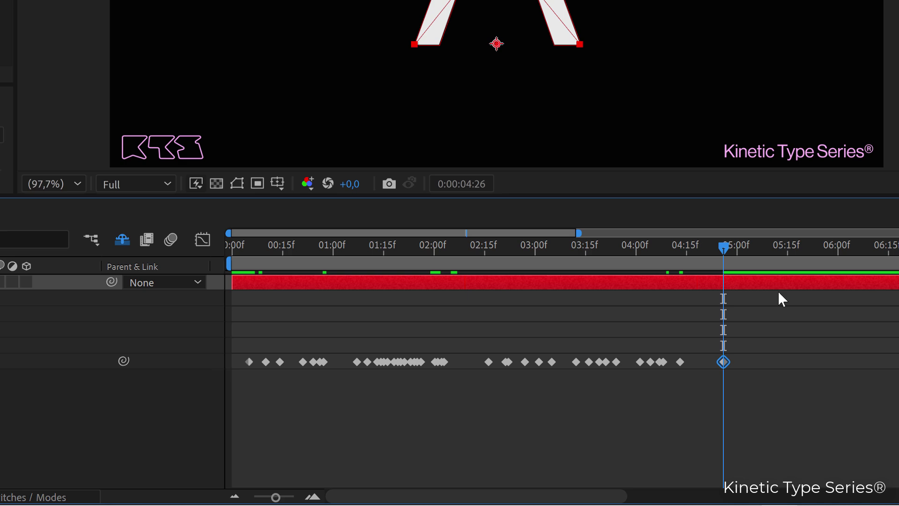
key("n")
key("space")
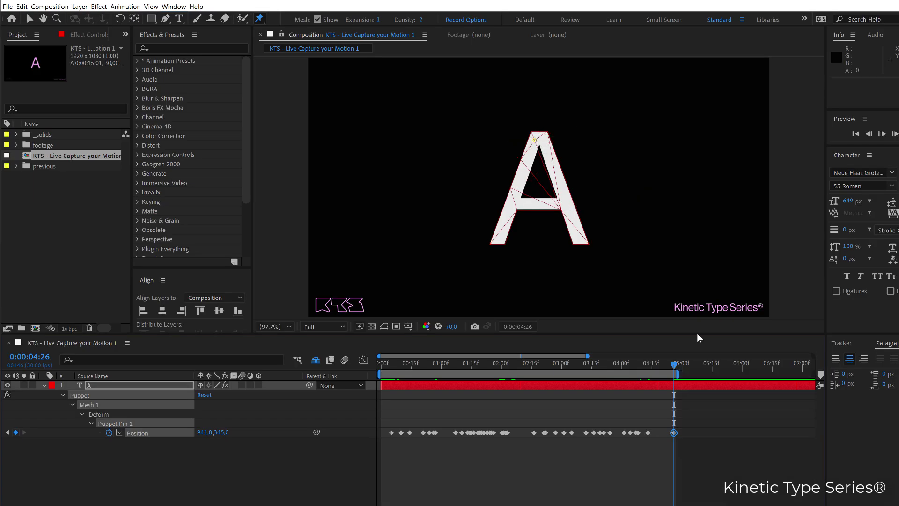